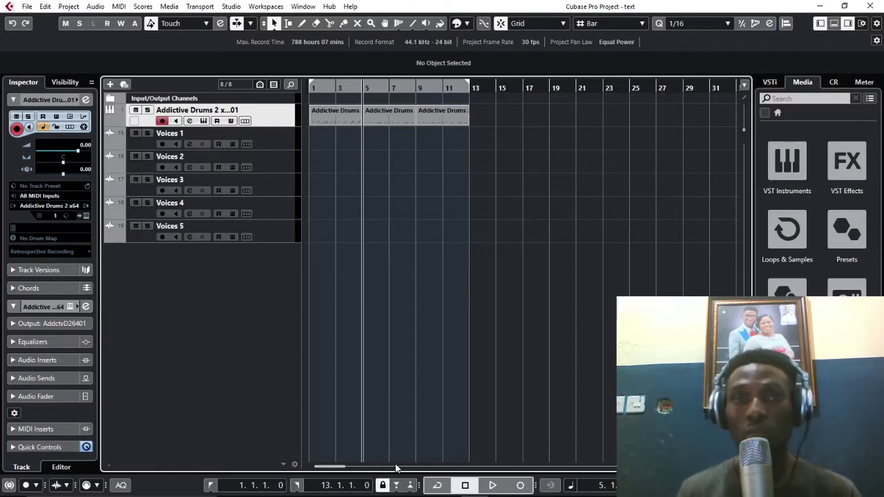
Start a project backup to a folder, then cancel it.
{"action": "left_click", "coordinate": [27, 6]}
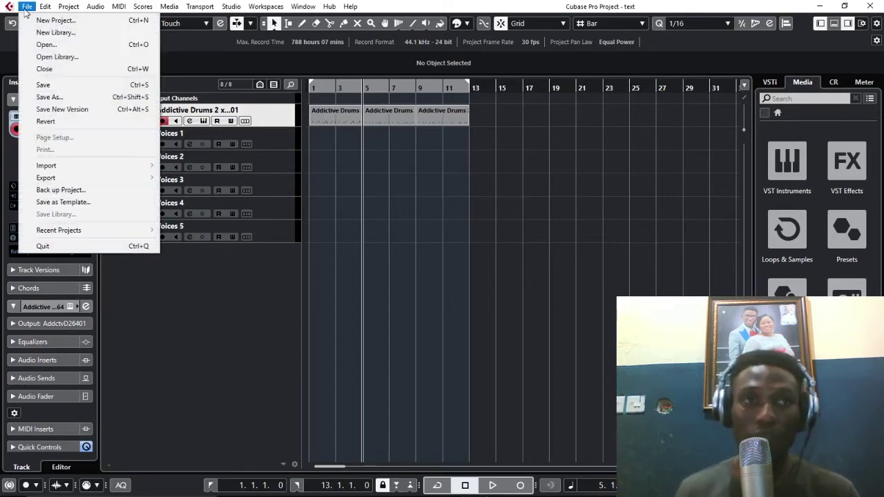
{"action": "left_click", "coordinate": [79, 194]}
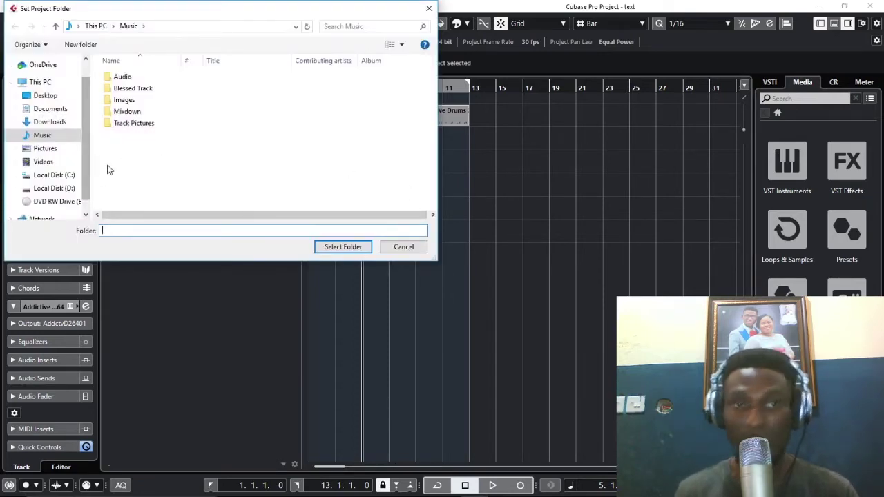
{"action": "left_click", "coordinate": [395, 247]}
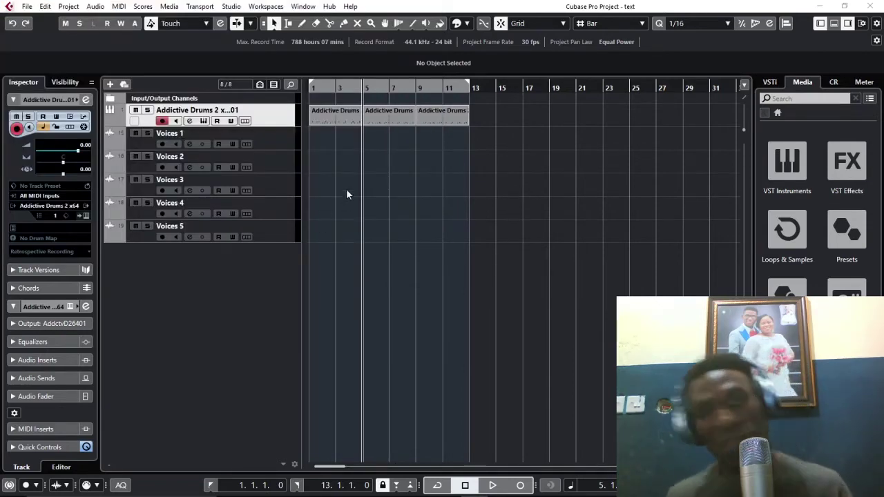
Move the playback position to bar 1 and duplicate the Addictive Drums track.
{"action": "left_click", "coordinate": [322, 88]}
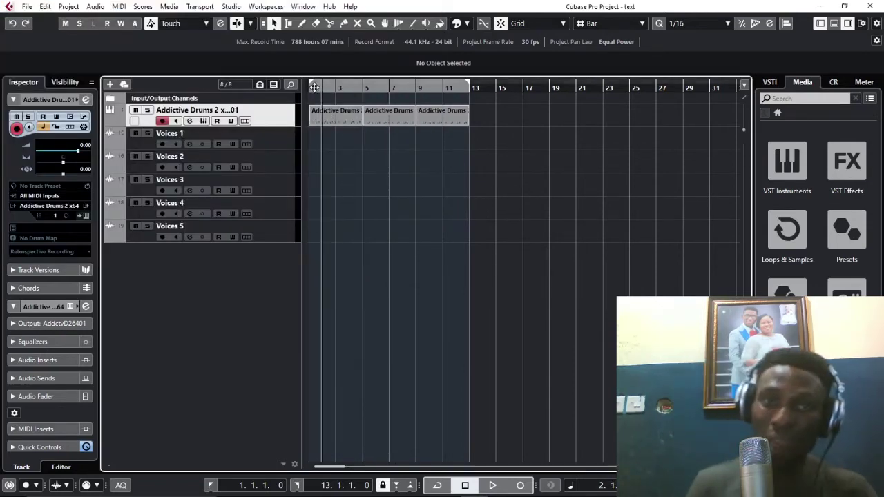
{"action": "left_click_drag", "start_coordinate": [311, 90], "coordinate": [308, 86]}
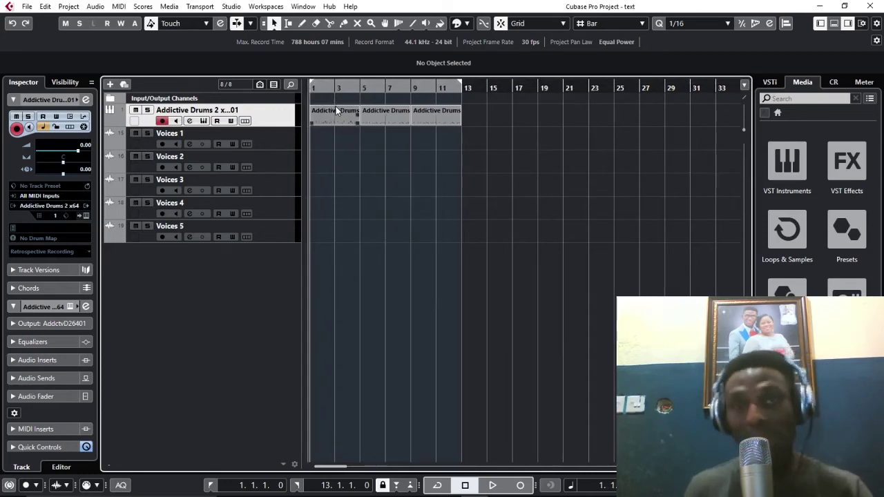
{"action": "right_click", "coordinate": [283, 118]}
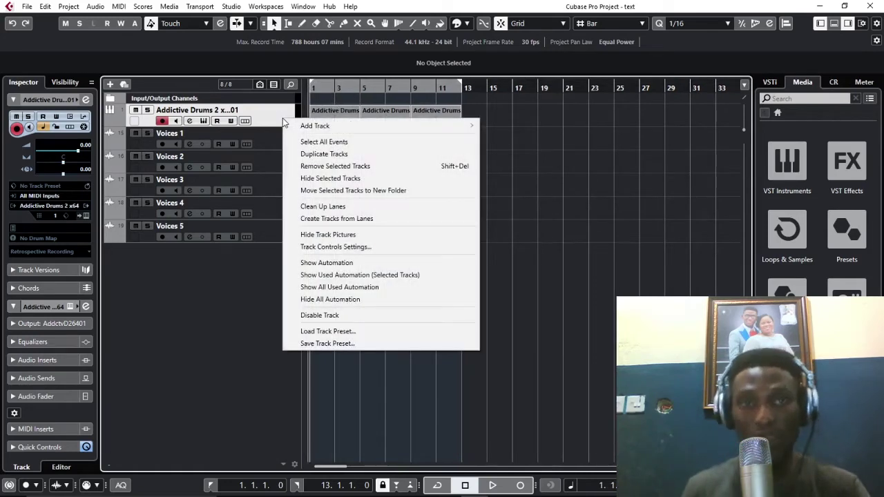
{"action": "left_click", "coordinate": [328, 156]}
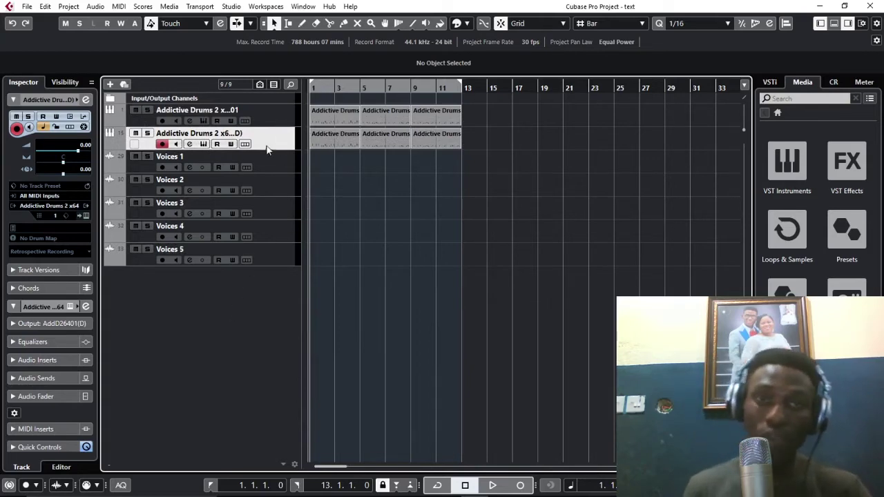
Remove the duplicated Addictive Drums track and confirm the deletion.
{"action": "right_click", "coordinate": [269, 146]}
{"action": "left_click", "coordinate": [329, 180]}
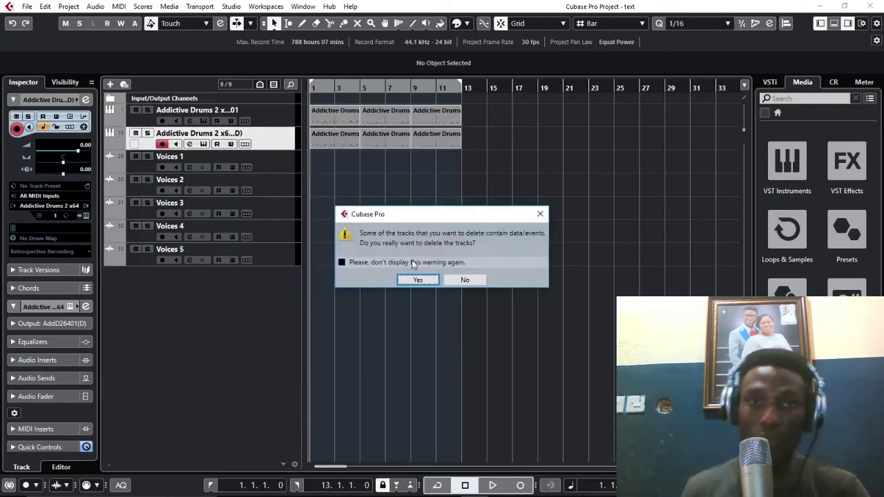
{"action": "left_click", "coordinate": [416, 280]}
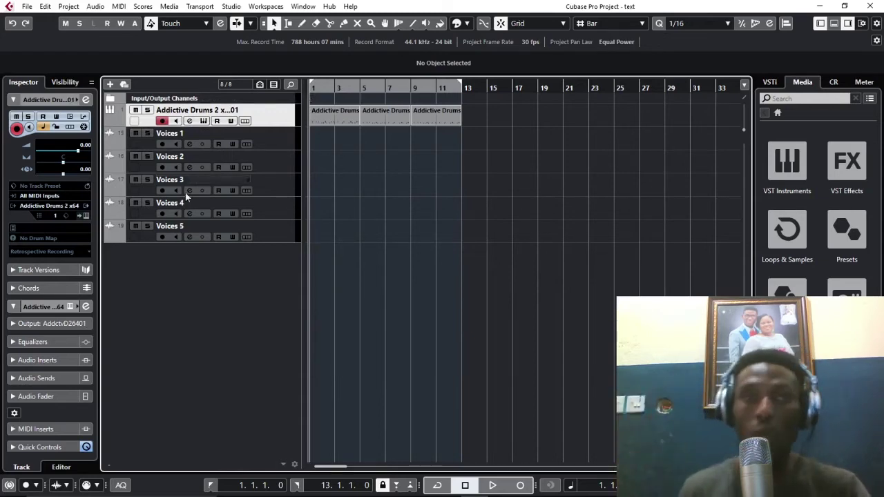
{"action": "key", "text": "F3"}
{"action": "key", "text": "F3"}
{"action": "left_click", "coordinate": [86, 216]}
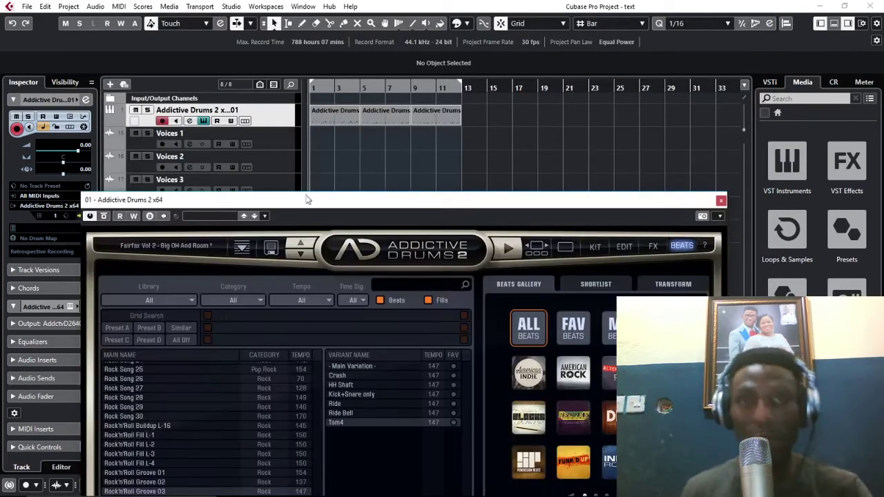
{"action": "left_click_drag", "start_coordinate": [410, 209], "coordinate": [450, 67]}
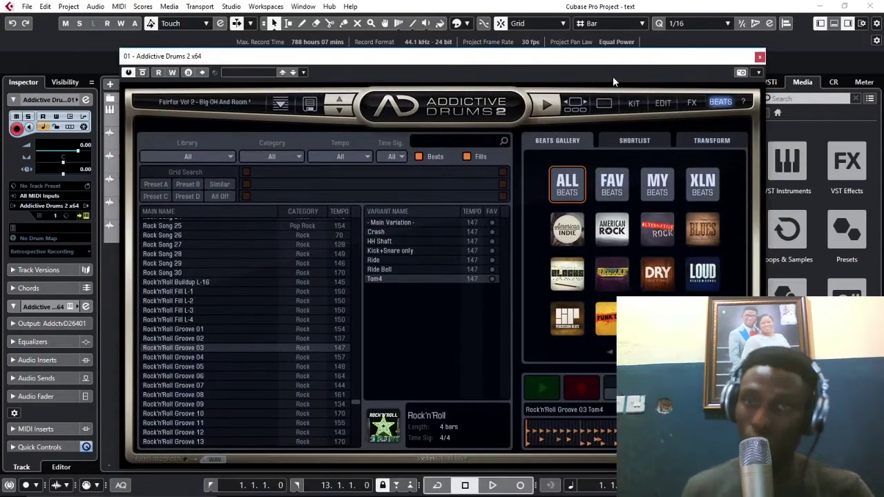
{"action": "left_click", "coordinate": [550, 105]}
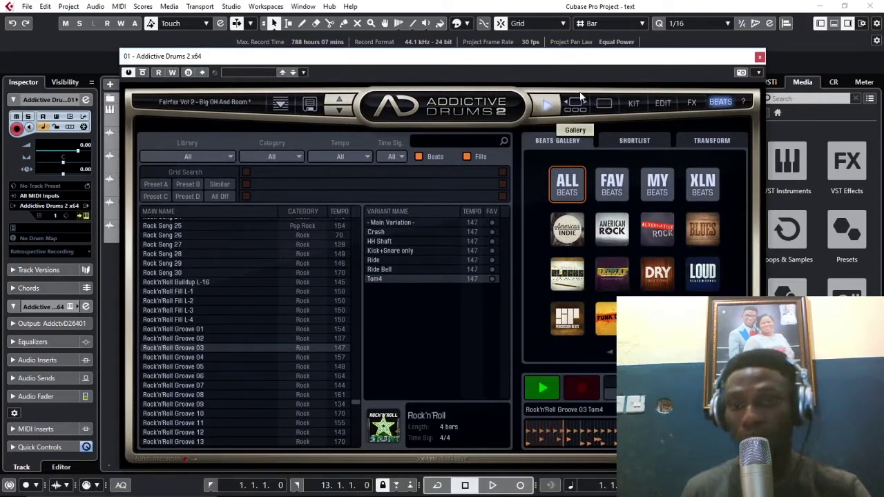
{"action": "left_click", "coordinate": [547, 105]}
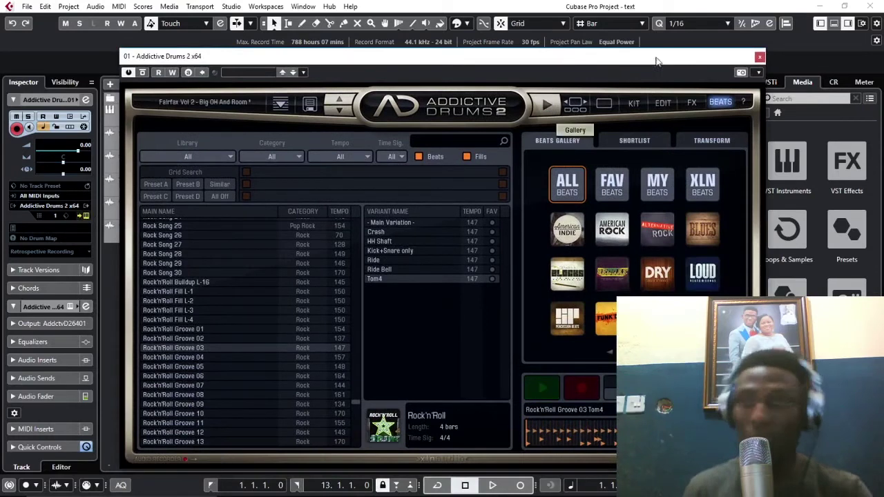
{"action": "left_click", "coordinate": [759, 56]}
{"action": "left_click", "coordinate": [335, 114]}
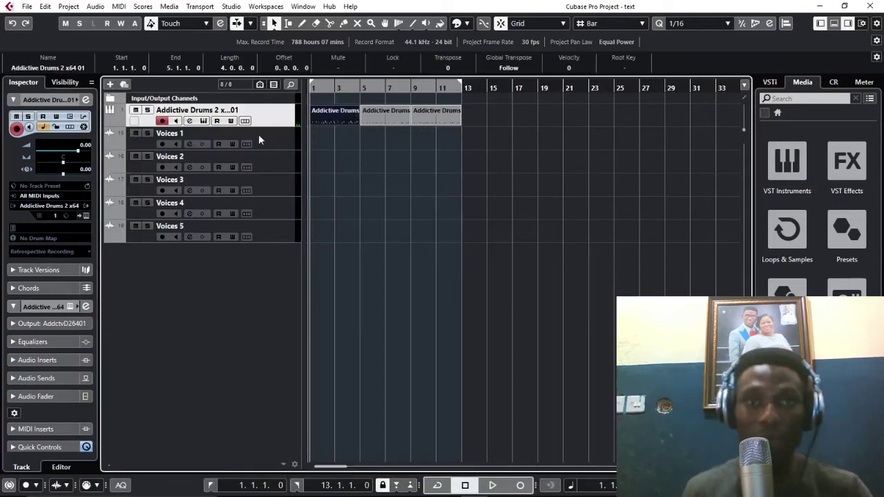
{"action": "key", "text": "space"}
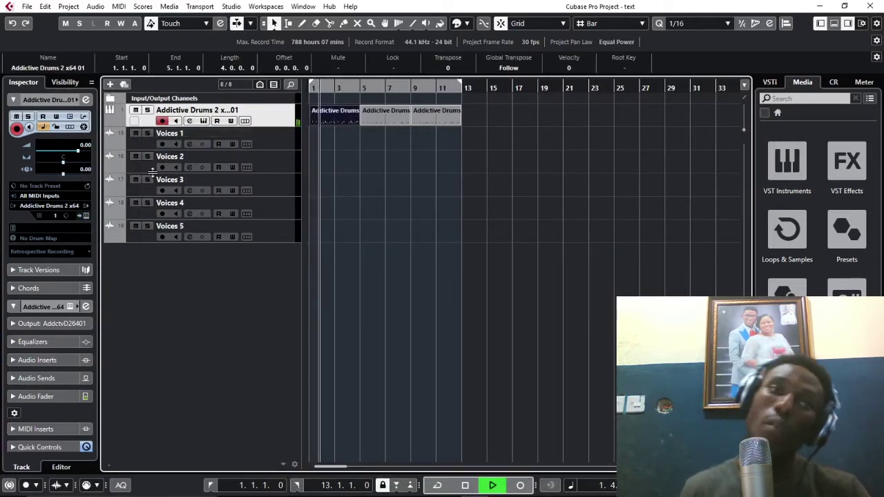
{"action": "key", "text": "space"}
{"action": "key", "text": "h"}
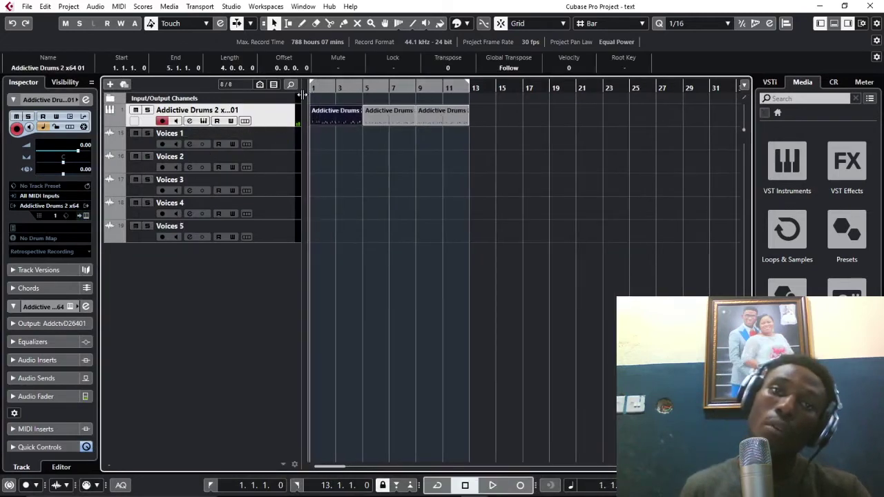
{"action": "left_click", "coordinate": [87, 216]}
{"action": "left_click", "coordinate": [633, 103]}
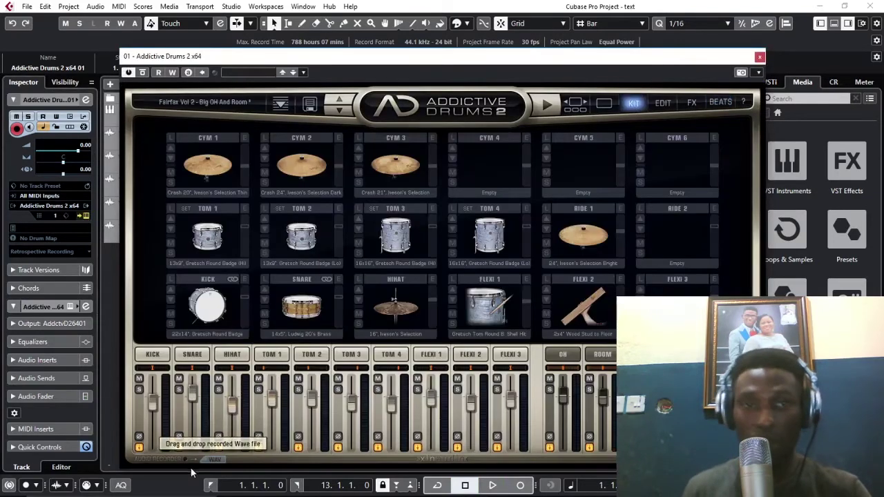
{"action": "left_click", "coordinate": [760, 58]}
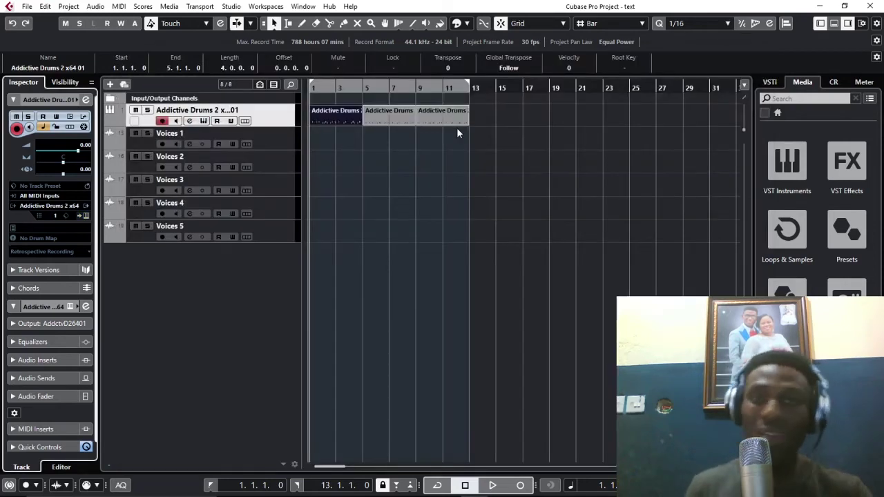
Select the Voices 1 track and record a short take onto it.
{"action": "left_click", "coordinate": [467, 150]}
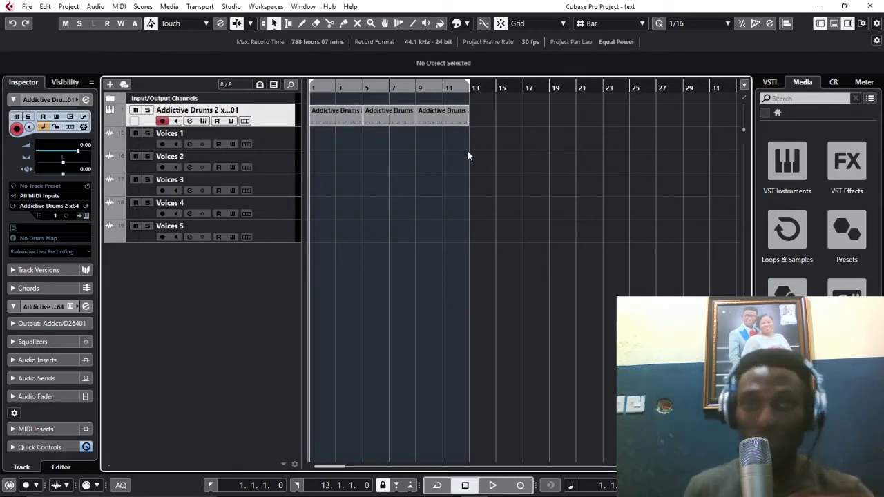
{"action": "left_click", "coordinate": [266, 141]}
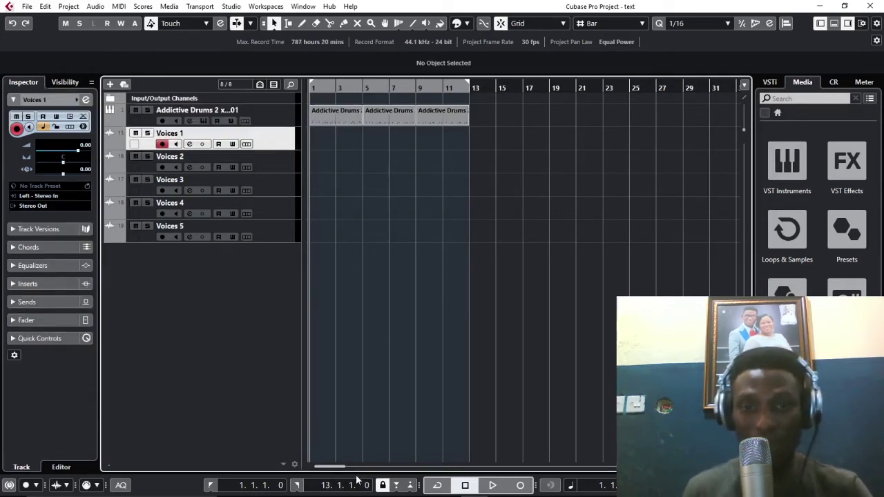
{"action": "left_click", "coordinate": [520, 485]}
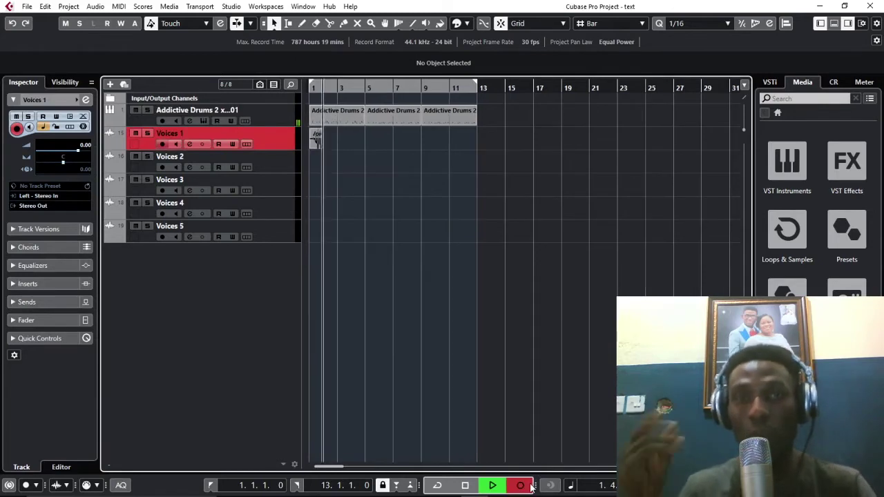
{"action": "key", "text": "space"}
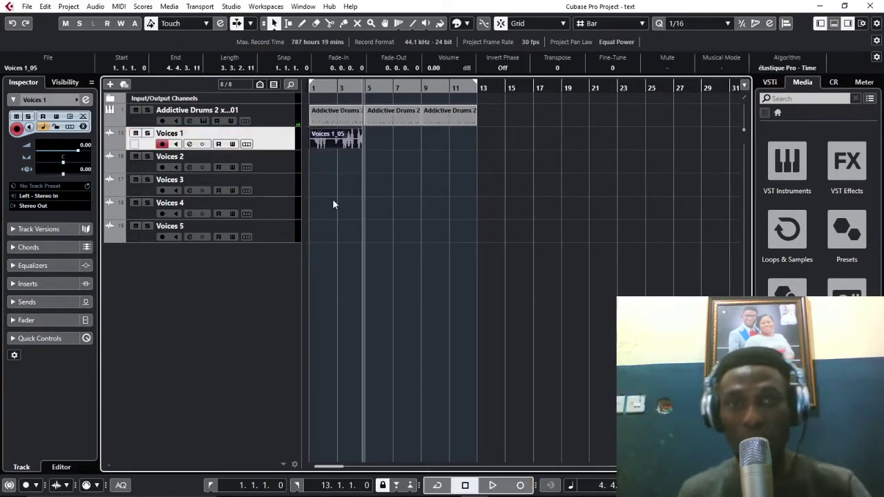
Copy the take to all Voices tracks, repeat the five events twice, then return to start and clear the locators.
{"action": "left_click_drag", "start_coordinate": [333, 138], "coordinate": [325, 231]}
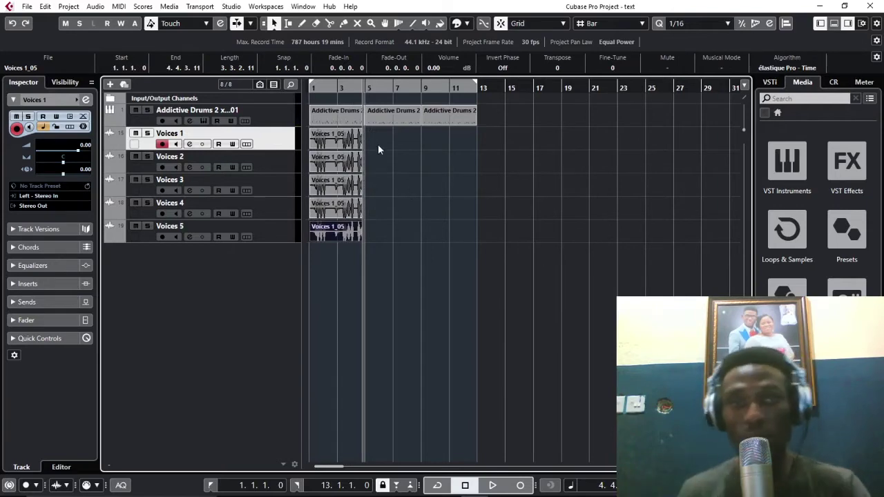
{"action": "left_click_drag", "start_coordinate": [378, 145], "coordinate": [312, 282]}
{"action": "key", "text": "ctrl+d"}
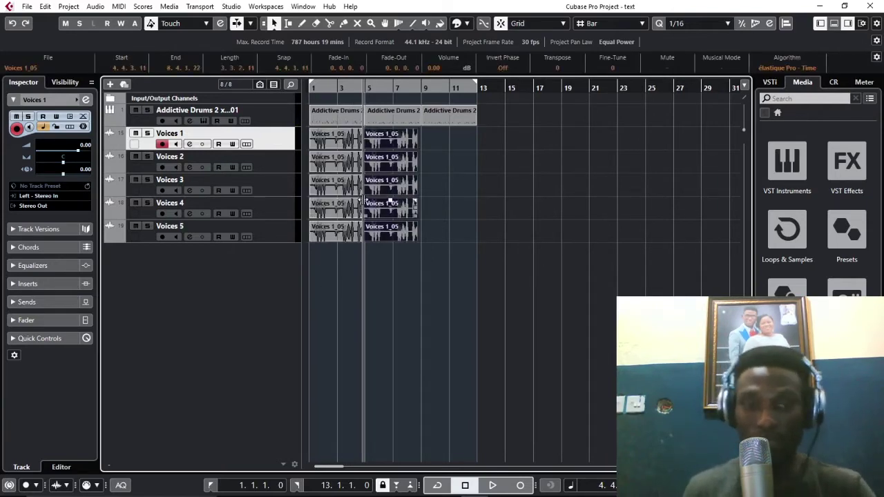
{"action": "key", "text": "ctrl+d"}
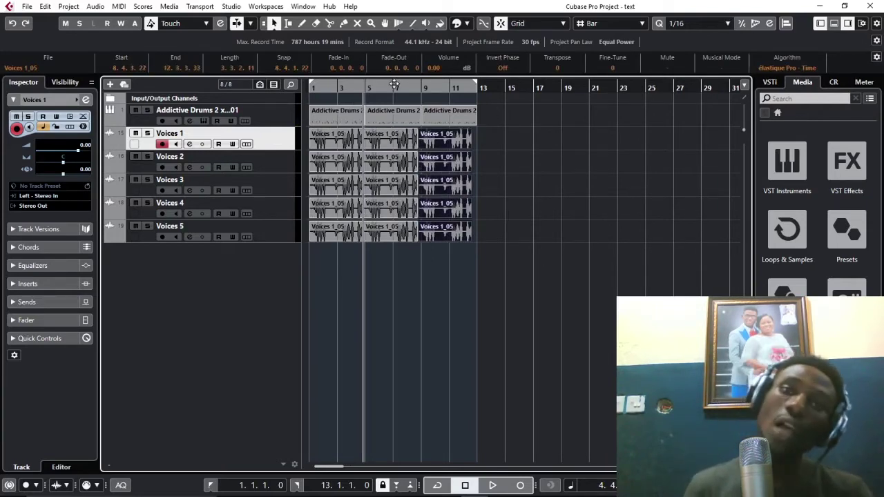
{"action": "key", "text": "comma"}
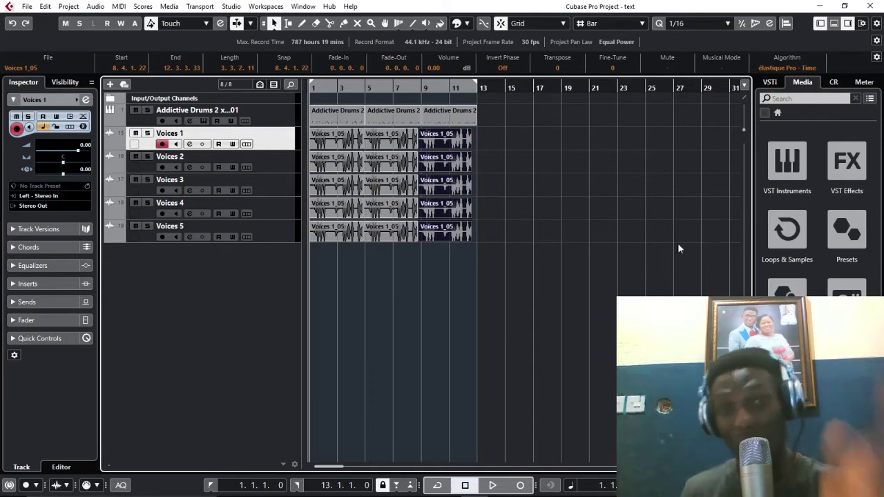
{"action": "key", "text": "ctrl+z"}
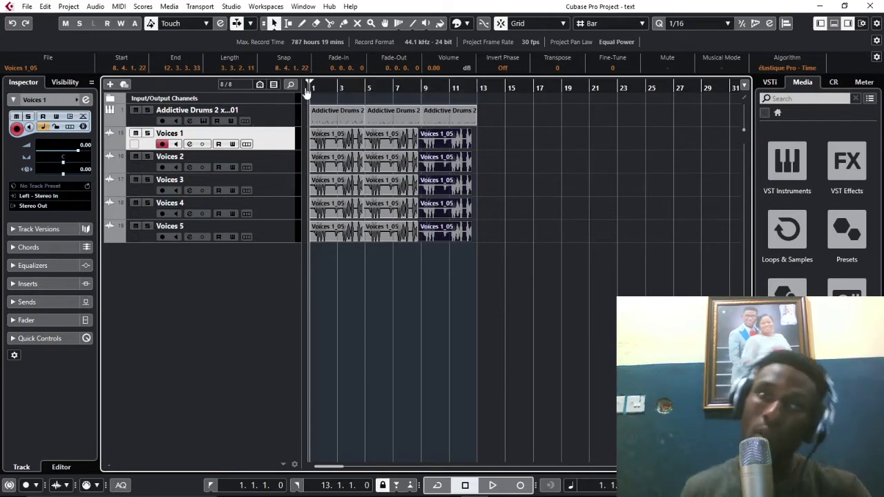
Select the three Addictive Drums events and set the locators around them.
{"action": "left_click", "coordinate": [510, 128]}
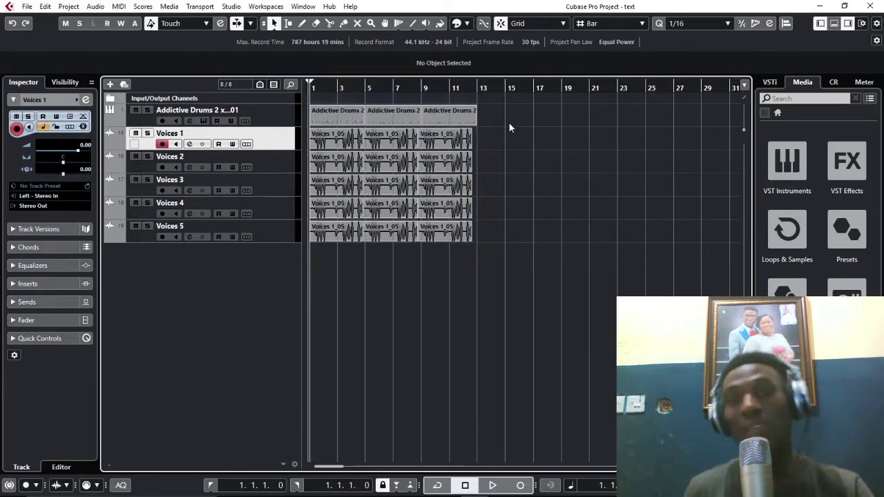
{"action": "left_click_drag", "start_coordinate": [498, 94], "coordinate": [329, 113]}
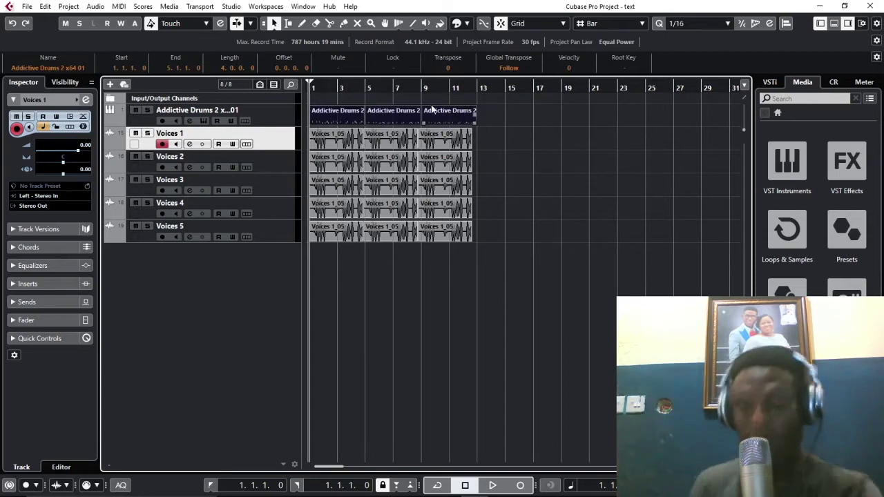
{"action": "key", "text": "p"}
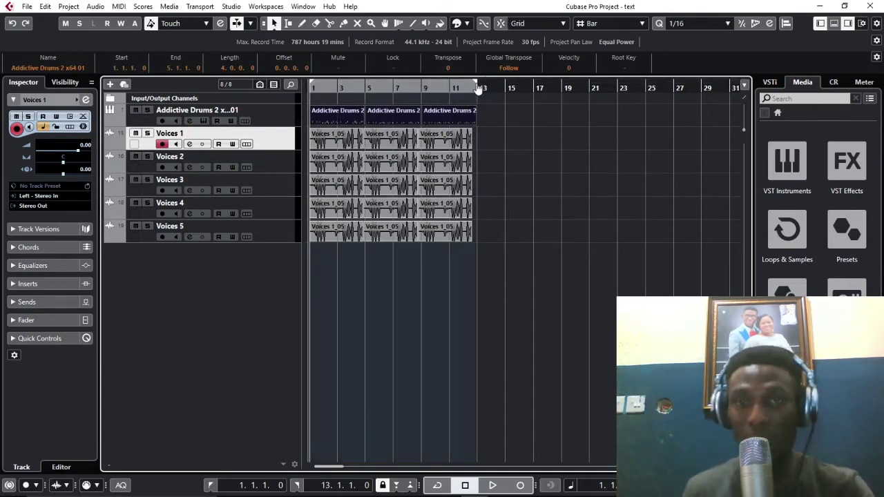
Extend the right locator just past bar 13 and enable cycle for the bar 1–13 range.
{"action": "left_click", "coordinate": [473, 86]}
{"action": "left_click_drag", "start_coordinate": [473, 84], "coordinate": [479, 85]}
{"action": "left_click", "coordinate": [484, 86], "text": "alt"}
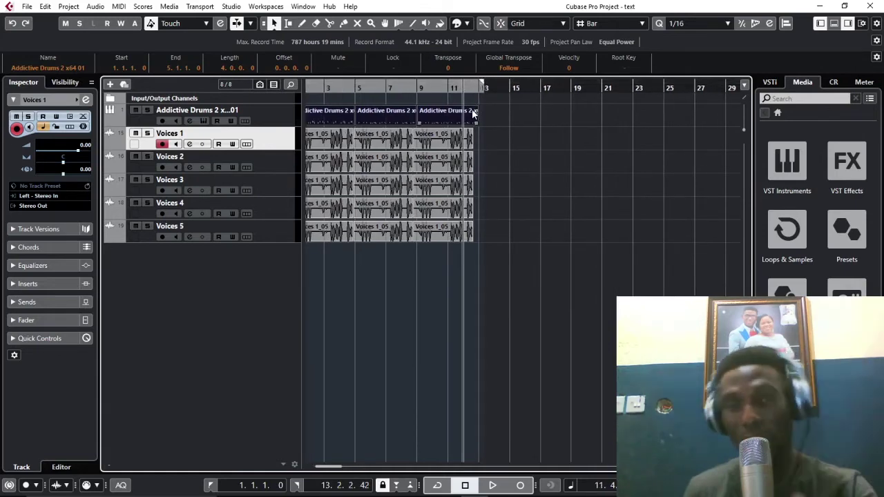
{"action": "left_click", "coordinate": [487, 85], "text": "alt"}
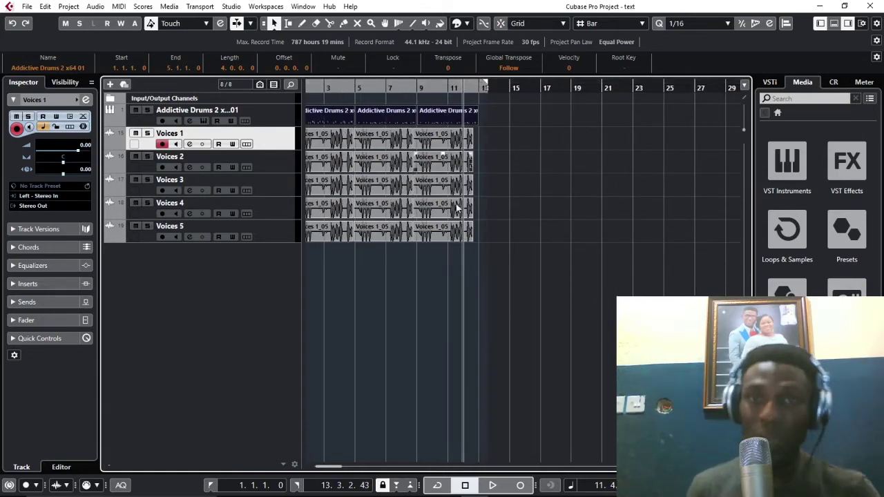
{"action": "left_click_drag", "start_coordinate": [339, 467], "coordinate": [332, 468]}
{"action": "left_click", "coordinate": [348, 86]}
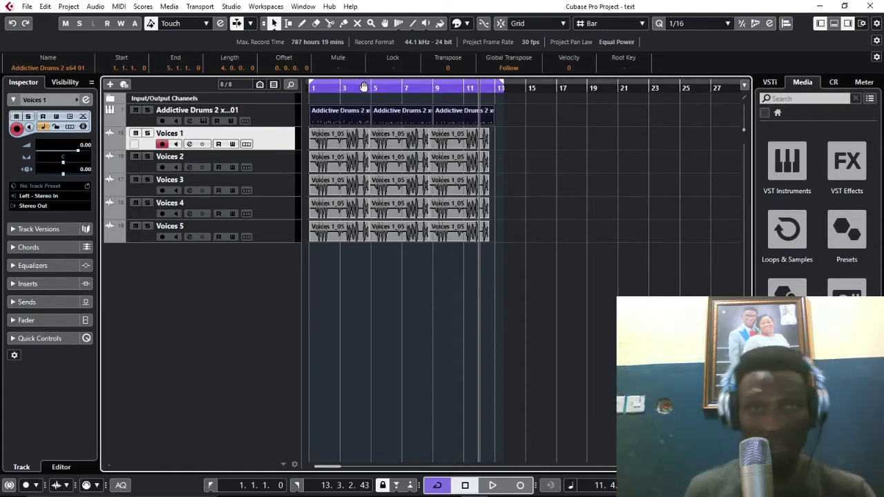
Disable cycle playback and open the Export Audio Mixdown dialog from the File menu.
{"action": "left_click", "coordinate": [350, 87]}
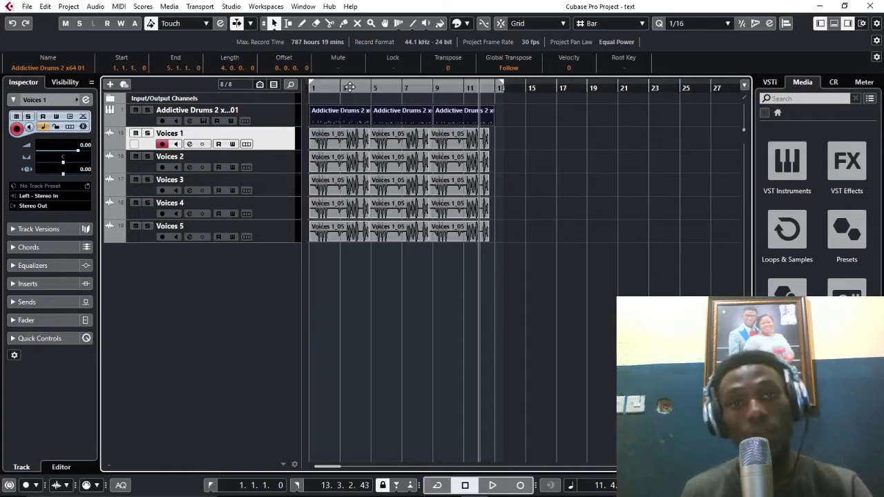
{"action": "left_click", "coordinate": [27, 7]}
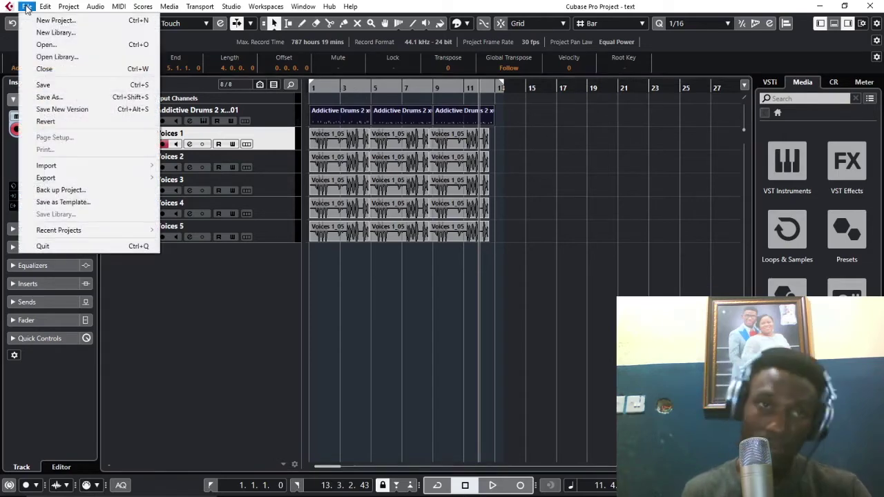
{"action": "mouse_move", "coordinate": [137, 179]}
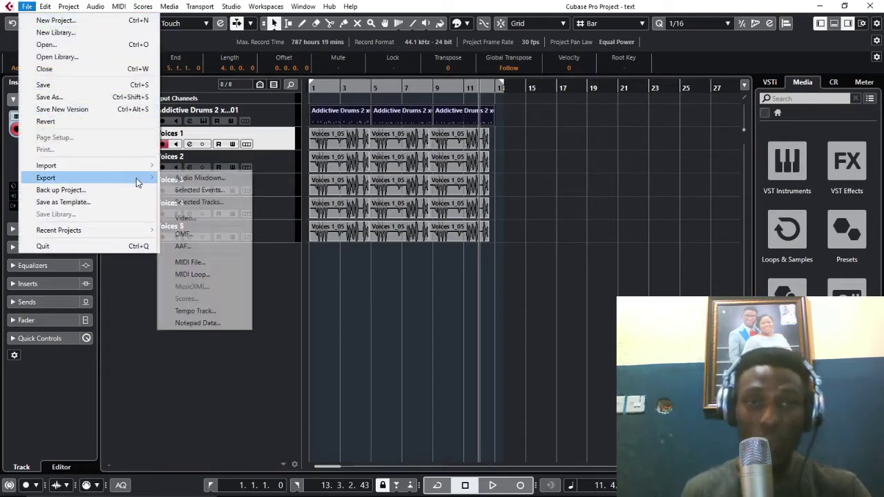
{"action": "left_click", "coordinate": [174, 177]}
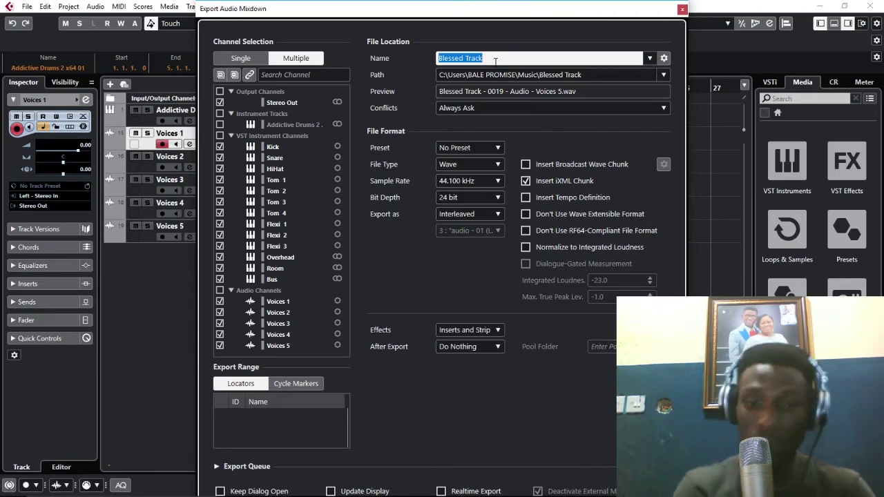
Name the mixdown 'Blessed Project' and set Channel Selection to Single, exporting Stereo Out only.
{"action": "type", "text": "B"}
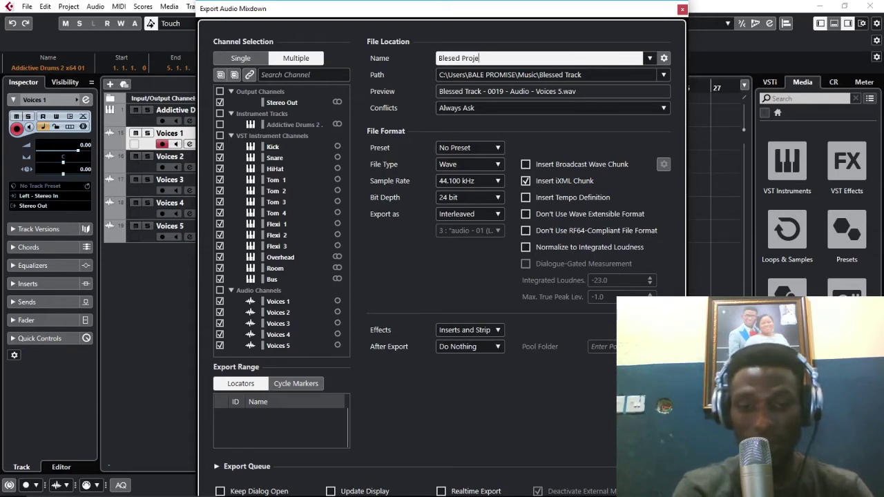
{"action": "type", "text": "lessed Project"}
{"action": "key", "text": "ctrl+a"}
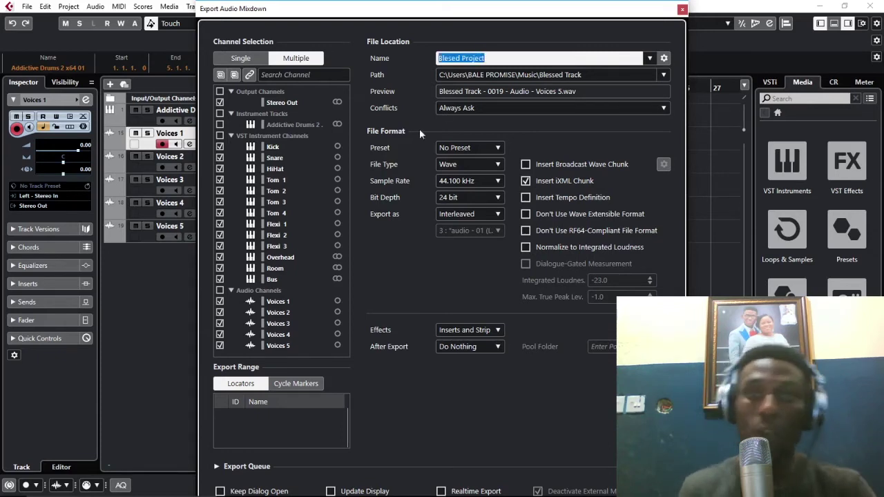
{"action": "key", "text": "Return"}
{"action": "left_click", "coordinate": [241, 59]}
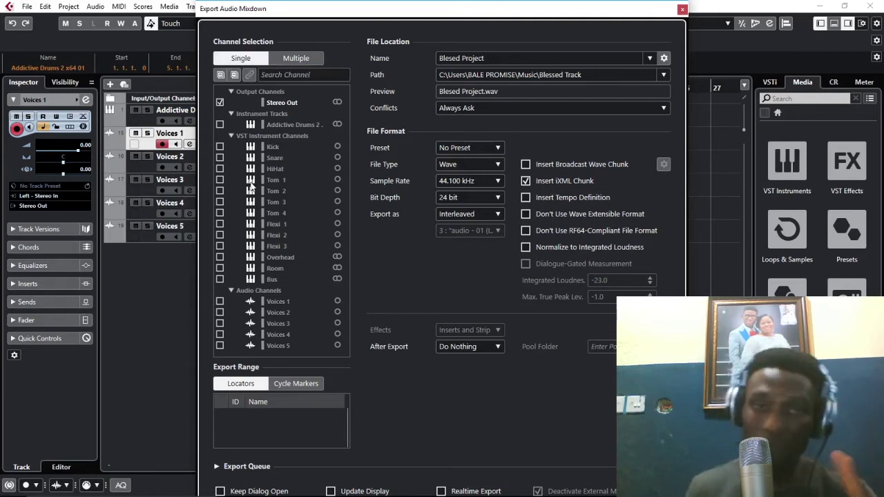
Switch to Multiple channel export and include Stereo Out, every drum instrument channel and Voices 1–5.
{"action": "left_click", "coordinate": [290, 62]}
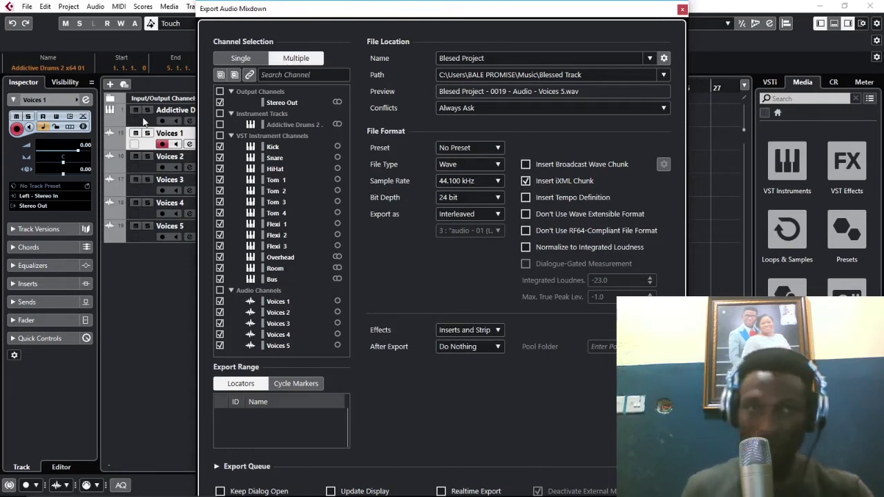
{"action": "left_click", "coordinate": [221, 92]}
{"action": "left_click", "coordinate": [220, 92]}
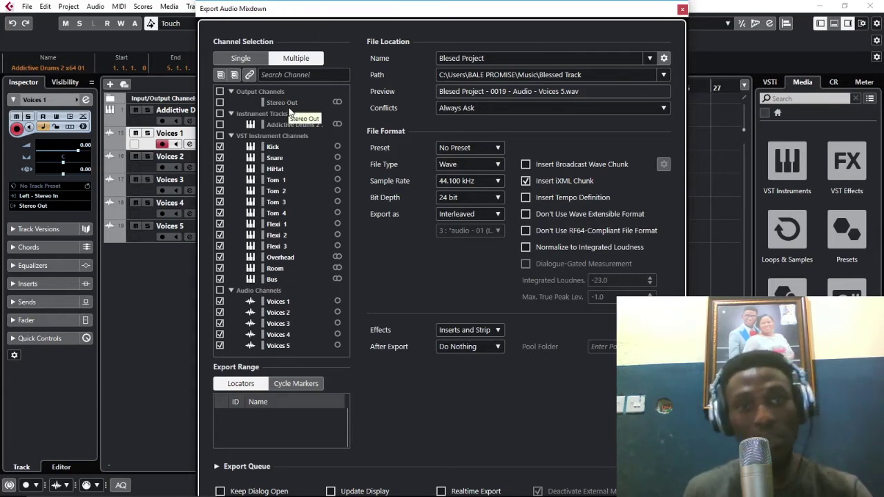
{"action": "left_click", "coordinate": [221, 292]}
{"action": "left_click", "coordinate": [221, 291]}
{"action": "left_click", "coordinate": [220, 136]}
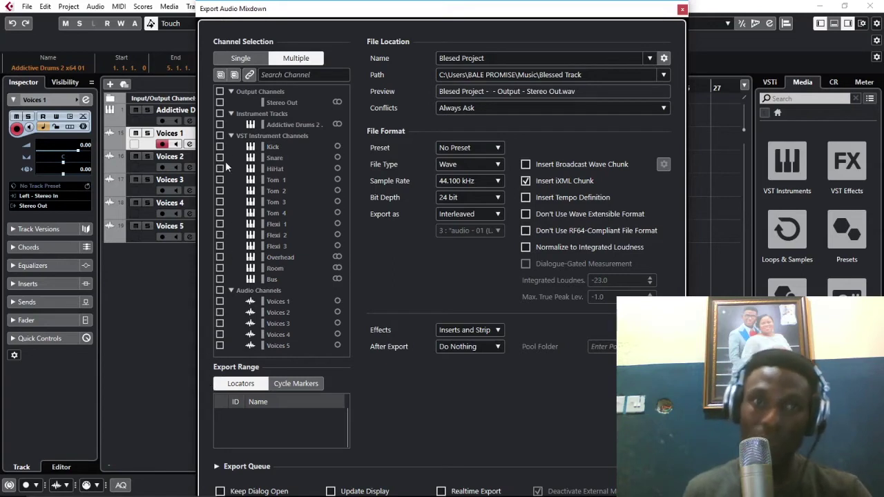
{"action": "left_click", "coordinate": [220, 102]}
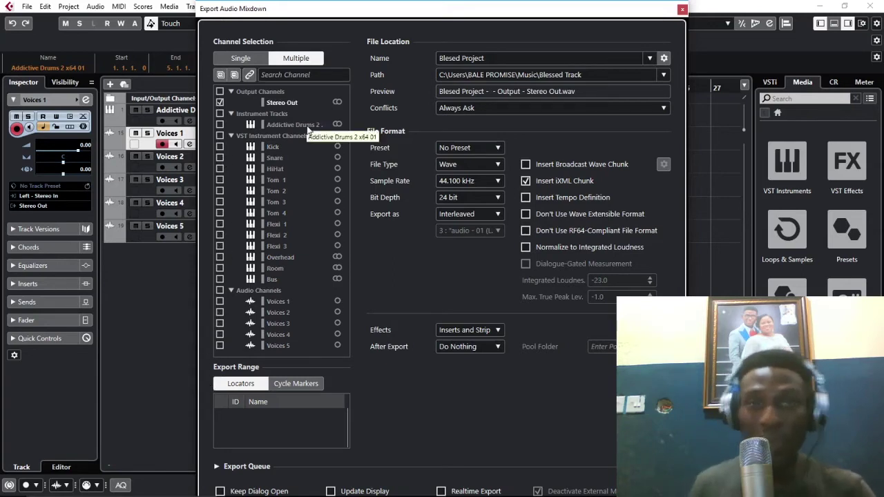
{"action": "left_click", "coordinate": [219, 136]}
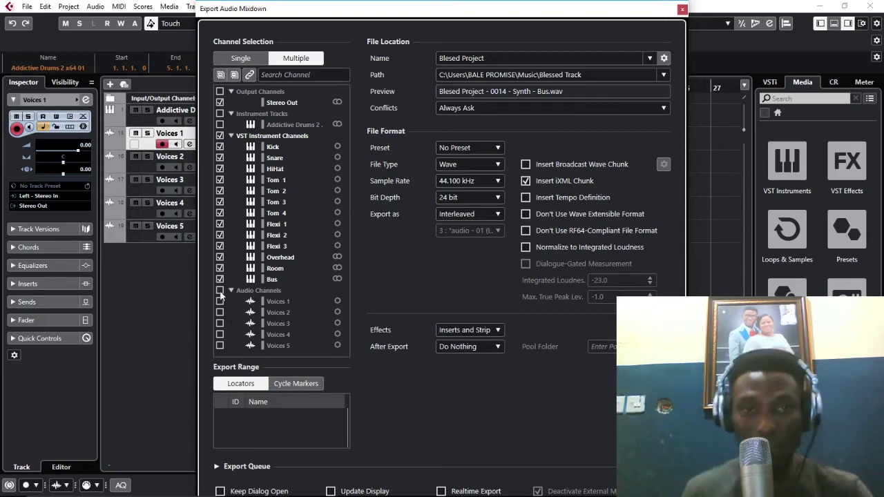
{"action": "left_click", "coordinate": [219, 291]}
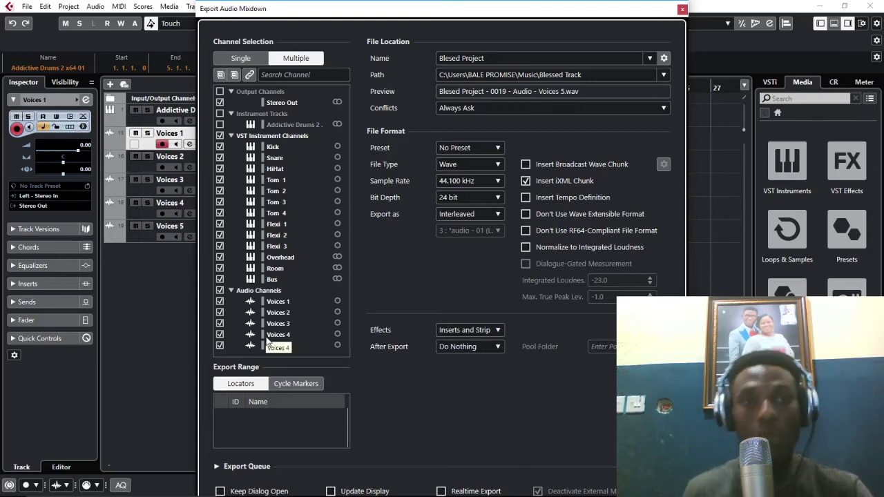
In the export location dialog, go up to Music and delete the old Blessed Track folder.
{"action": "left_click", "coordinate": [518, 75]}
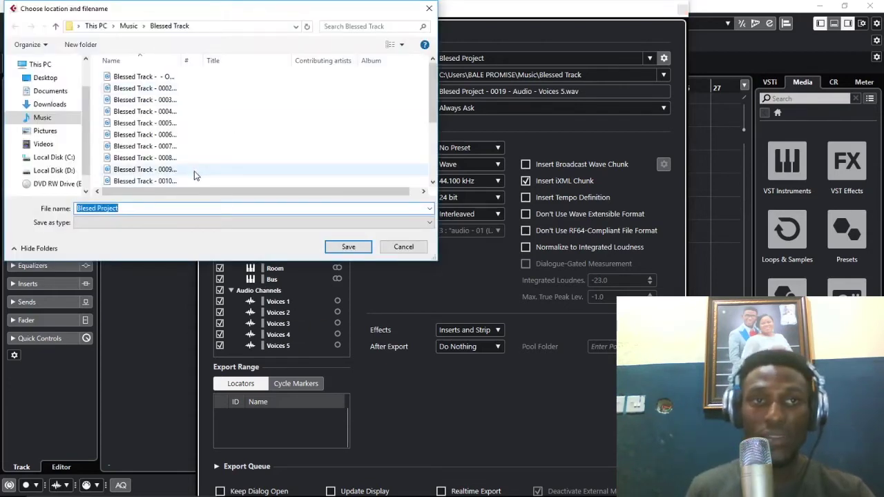
{"action": "left_click", "coordinate": [136, 100]}
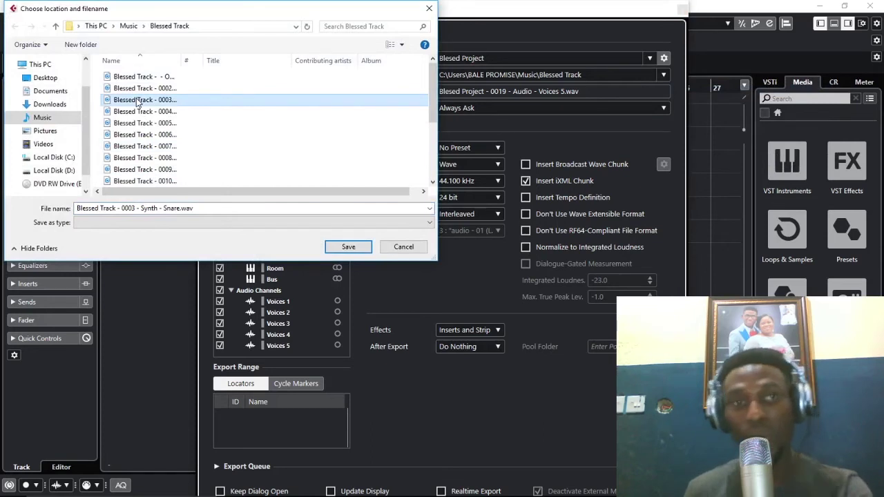
{"action": "left_click", "coordinate": [136, 100]}
{"action": "left_click", "coordinate": [55, 26]}
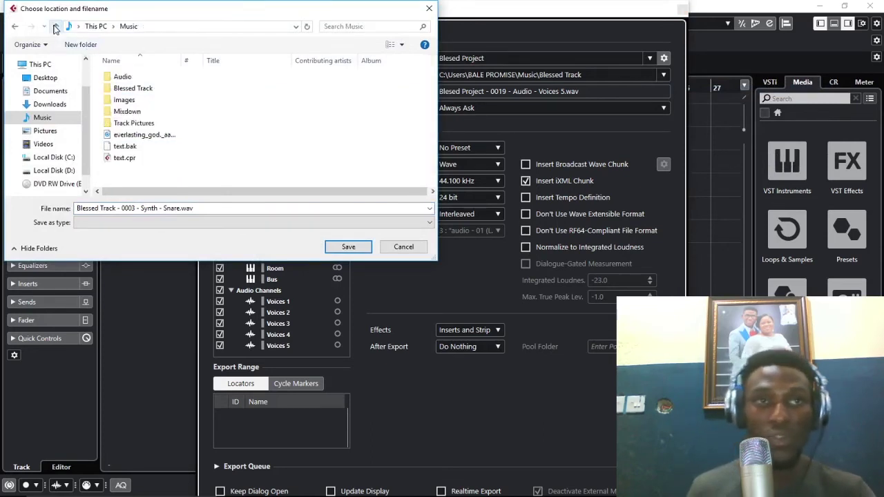
{"action": "left_click", "coordinate": [162, 90]}
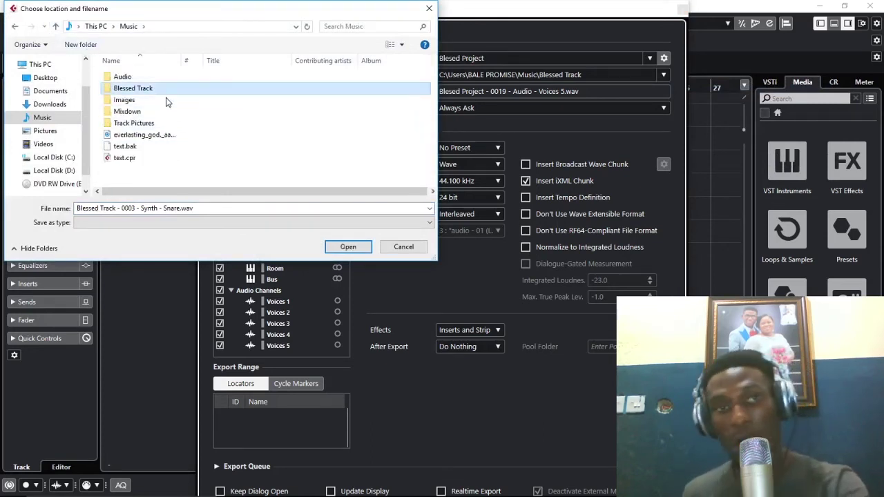
{"action": "key", "text": "Delete"}
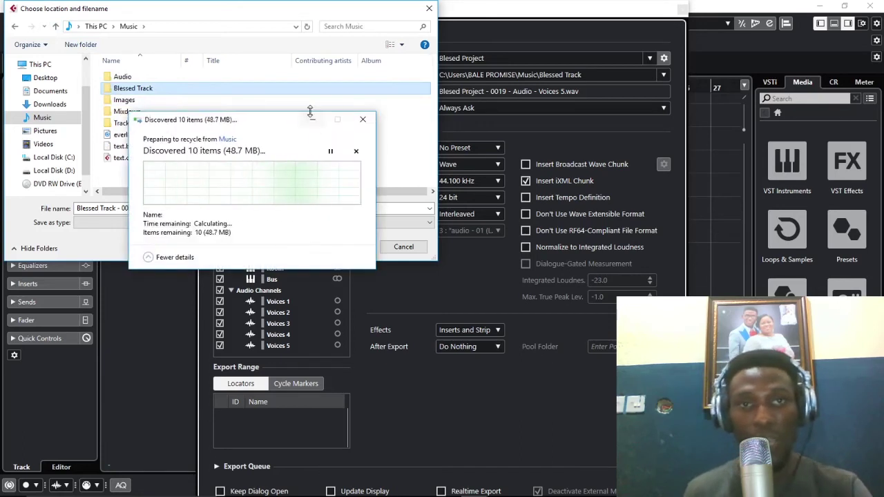
Create a new folder named 'Blesed Project' in Music as the export destination.
{"action": "right_click", "coordinate": [148, 167]}
{"action": "mouse_move", "coordinate": [180, 286]}
{"action": "left_click", "coordinate": [282, 290]}
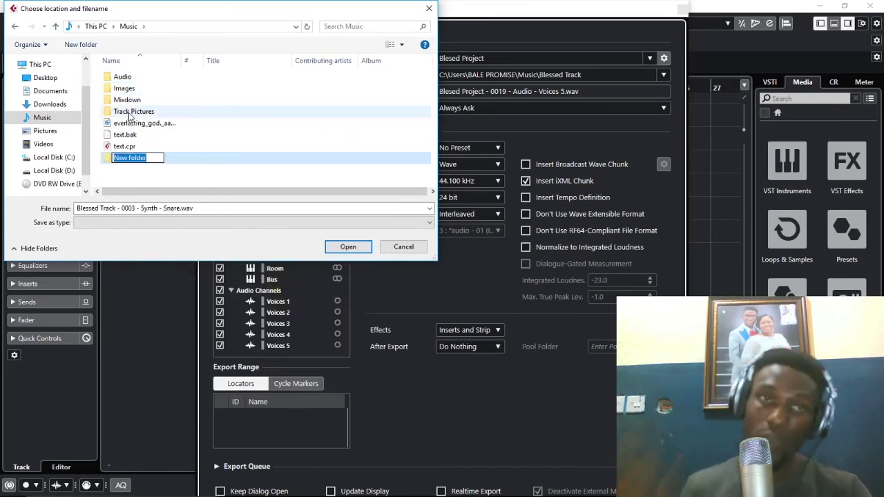
{"action": "type", "text": "B"}
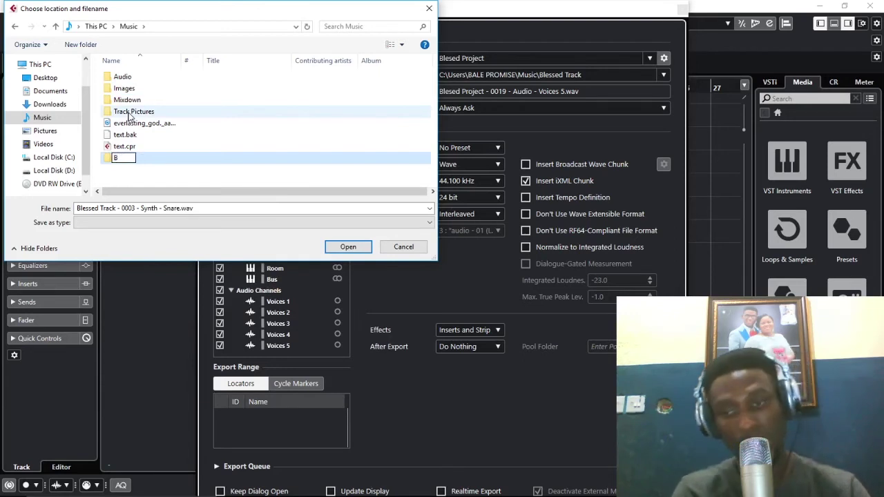
{"action": "type", "text": "lessed Project"}
{"action": "key", "text": "Return"}
{"action": "key", "text": "Return"}
{"action": "left_click", "coordinate": [492, 148]}
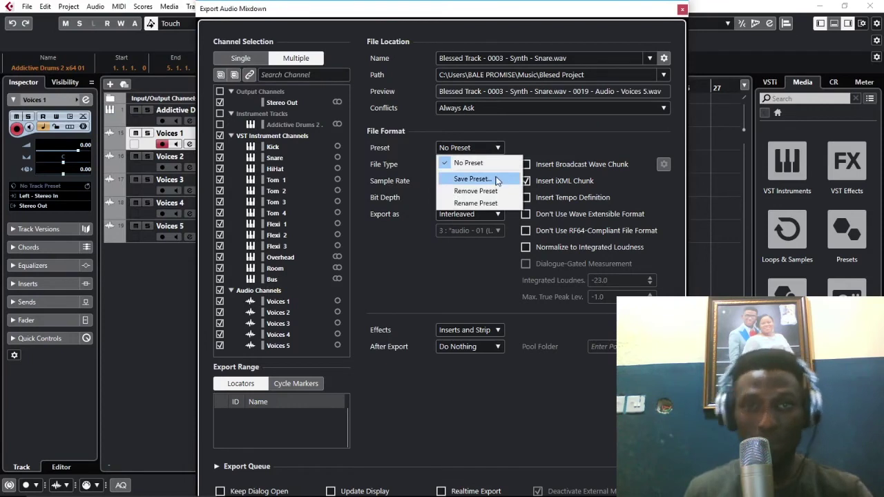
{"action": "left_click", "coordinate": [535, 133]}
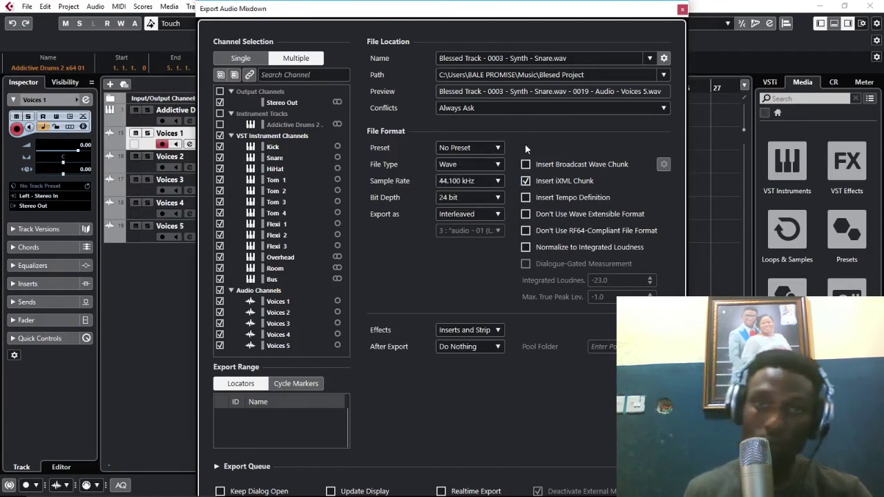
{"action": "left_click", "coordinate": [499, 167]}
{"action": "left_click", "coordinate": [499, 179]}
{"action": "left_click", "coordinate": [499, 181]}
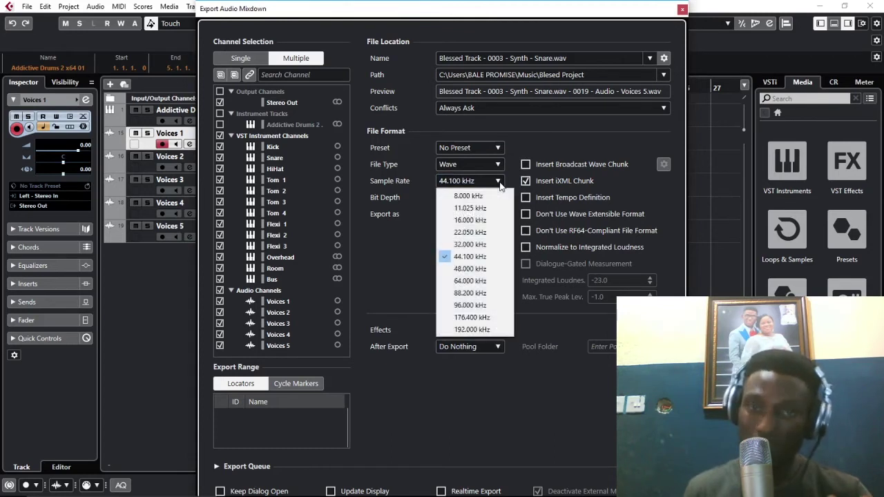
{"action": "left_click", "coordinate": [499, 181]}
{"action": "left_click", "coordinate": [496, 198]}
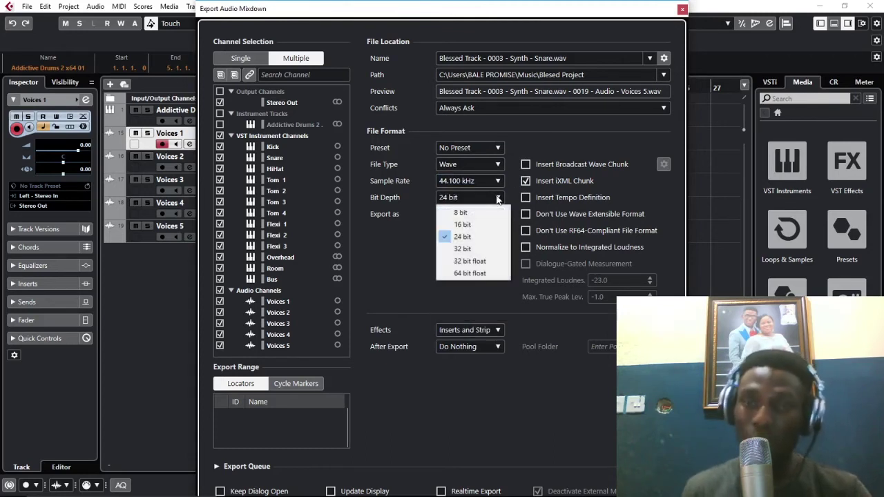
{"action": "left_click", "coordinate": [465, 273]}
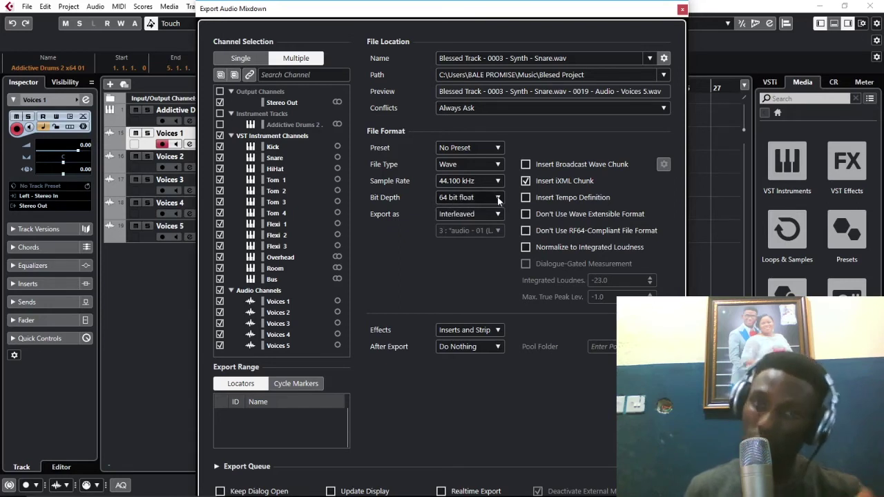
{"action": "left_click", "coordinate": [498, 199]}
{"action": "left_click", "coordinate": [474, 236]}
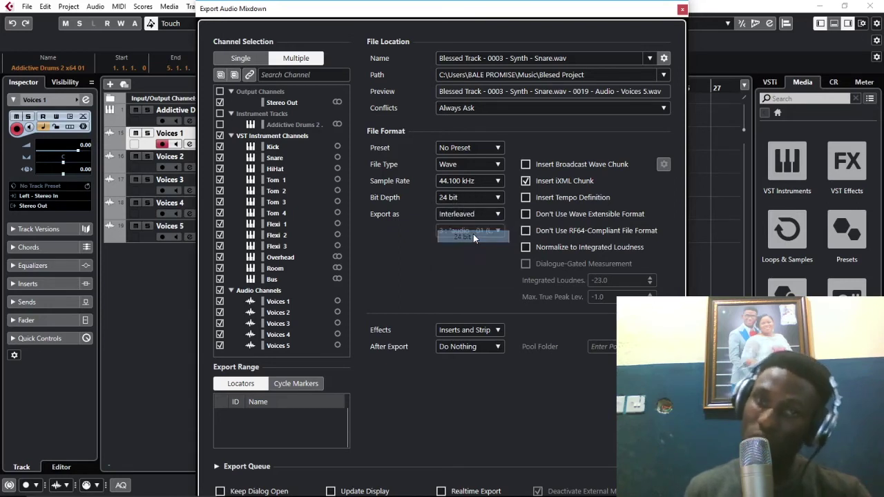
{"action": "left_click", "coordinate": [498, 216]}
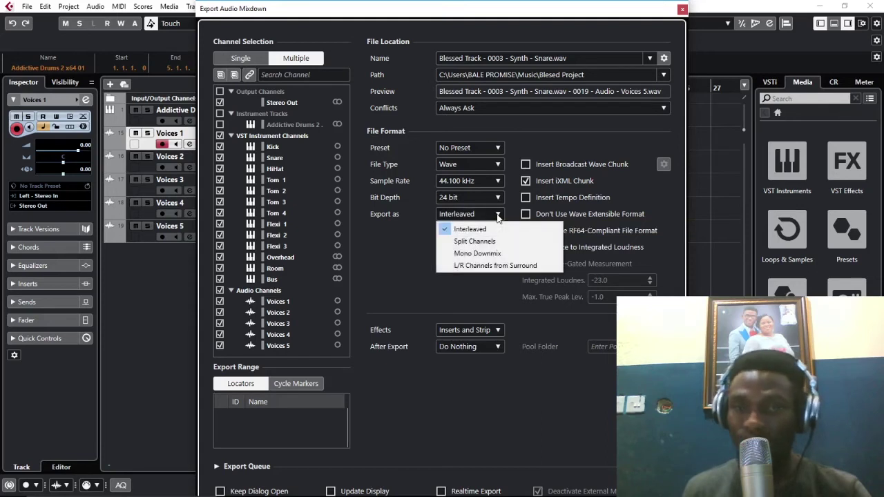
{"action": "left_click", "coordinate": [498, 217]}
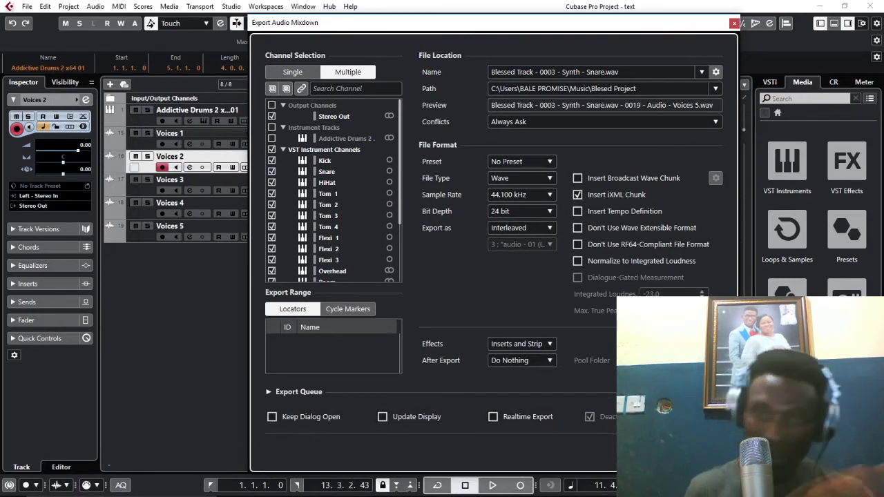
Run the export of Stereo Out plus 18 channels and let it reach 100%.
{"action": "key", "text": "Escape"}
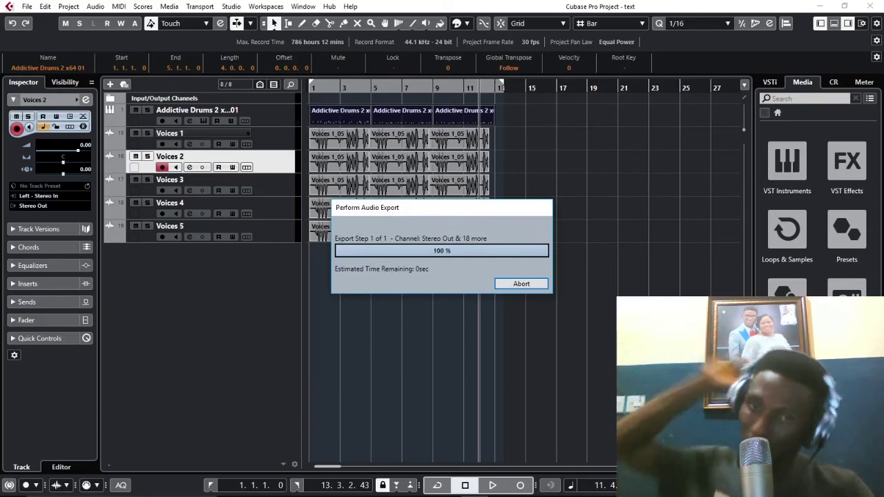
Minimize Cubase and open Music > Blesed Project in File Explorer.
{"action": "key", "text": "super+Down"}
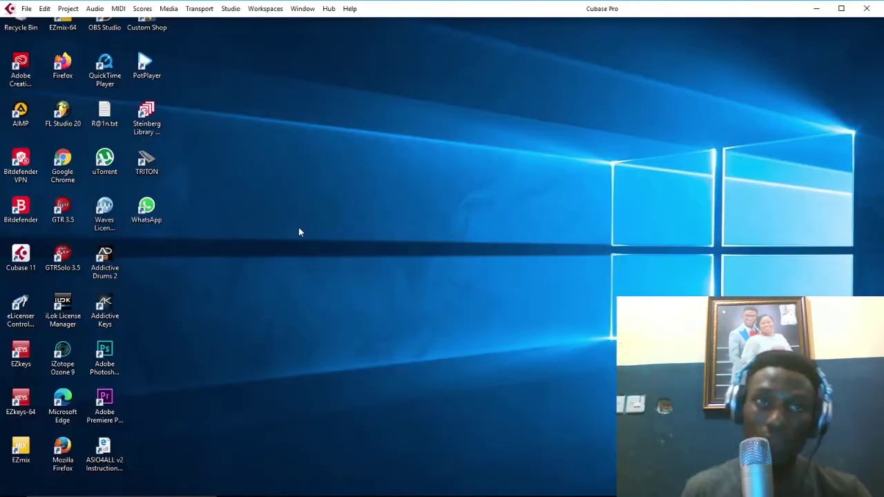
{"action": "left_click", "coordinate": [818, 7]}
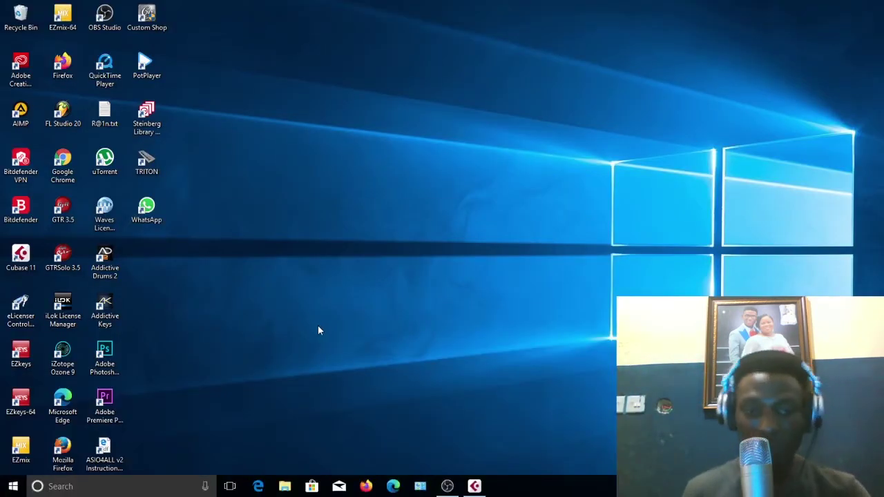
{"action": "key", "text": "super+e"}
{"action": "left_click", "coordinate": [395, 222]}
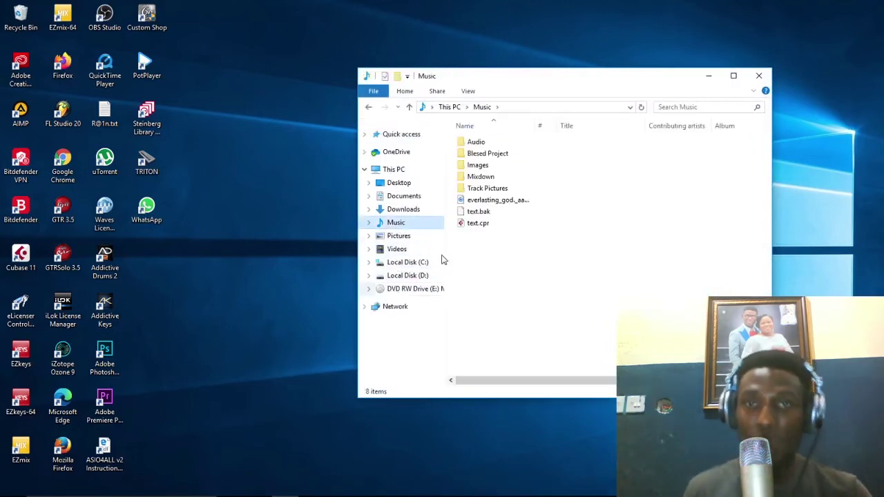
{"action": "double_click", "coordinate": [489, 155]}
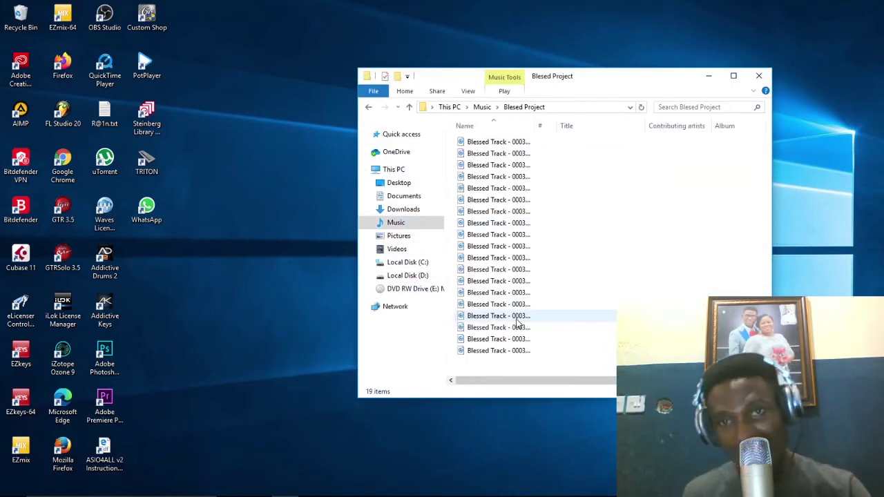
Check an exported file's size, then play the first Blessed Track stem.
{"action": "left_click", "coordinate": [485, 177]}
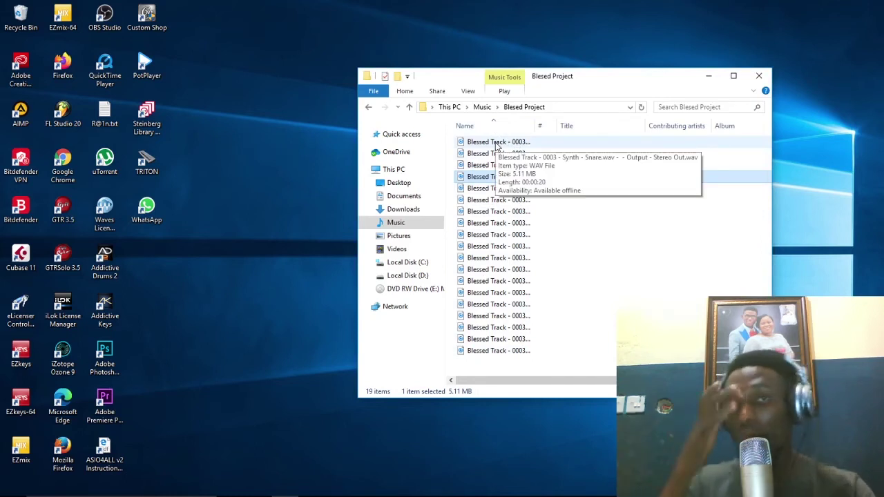
{"action": "left_click", "coordinate": [496, 143]}
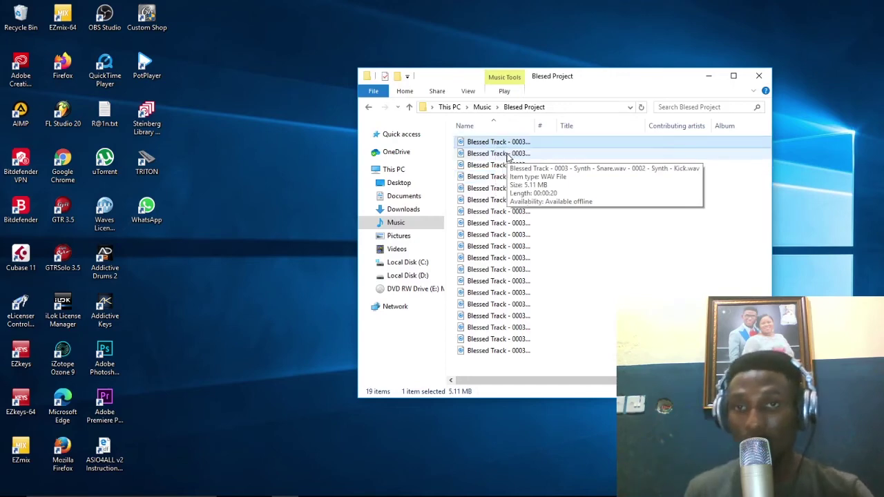
{"action": "double_click", "coordinate": [507, 154]}
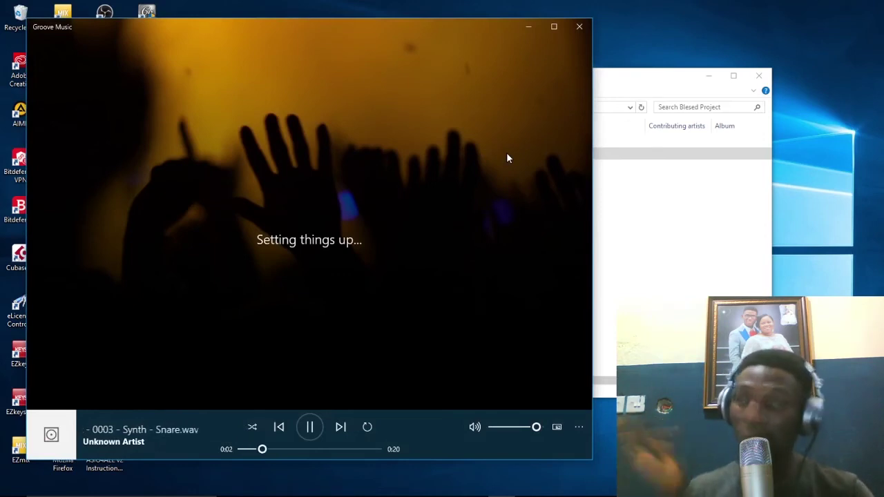
Play two more exported stems in Groove Music, closing the player after each.
{"action": "double_click", "coordinate": [511, 168]}
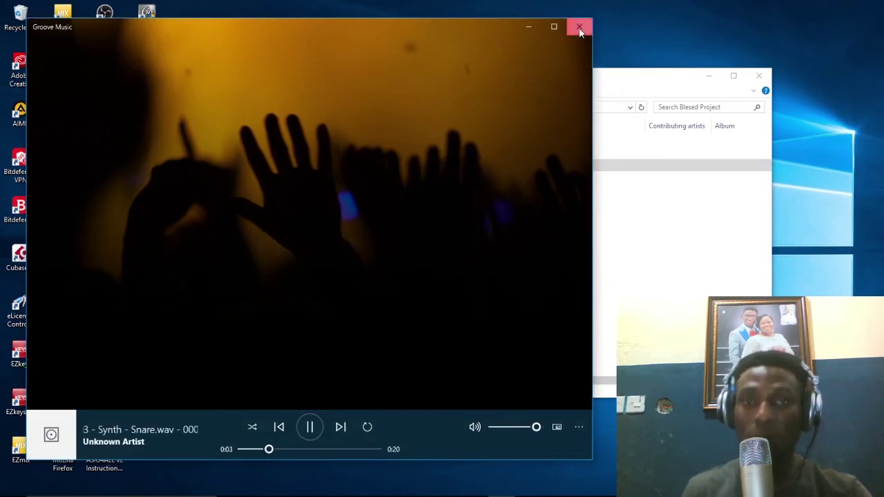
{"action": "left_click", "coordinate": [580, 28]}
{"action": "double_click", "coordinate": [516, 177]}
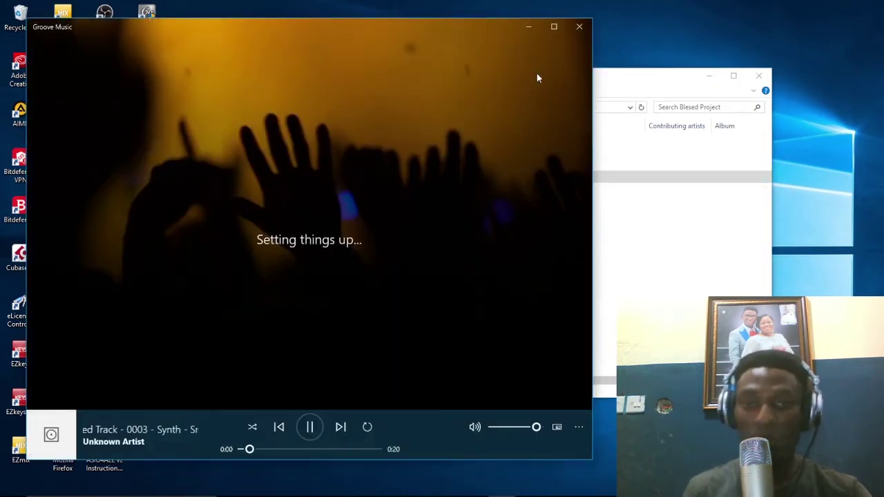
{"action": "left_click", "coordinate": [579, 28]}
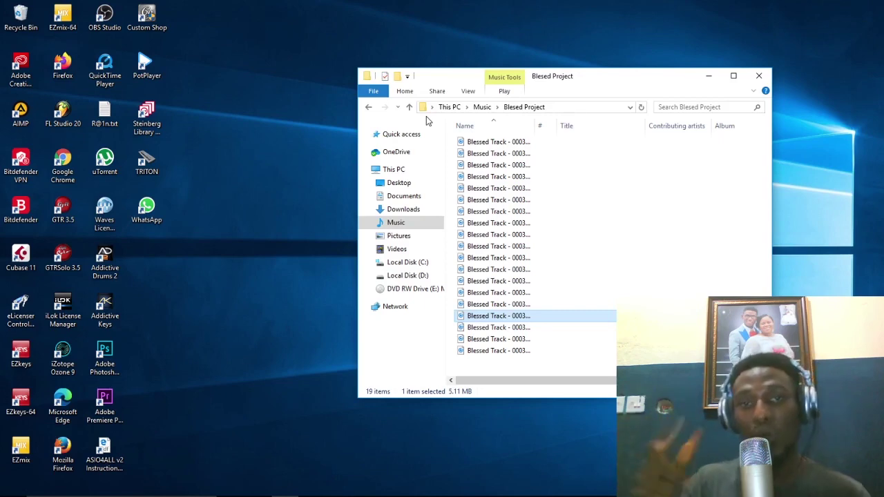
Get the Blesed Project File Explorer window out of the way so the Windows desktop shows.
{"action": "key", "text": "super+d"}
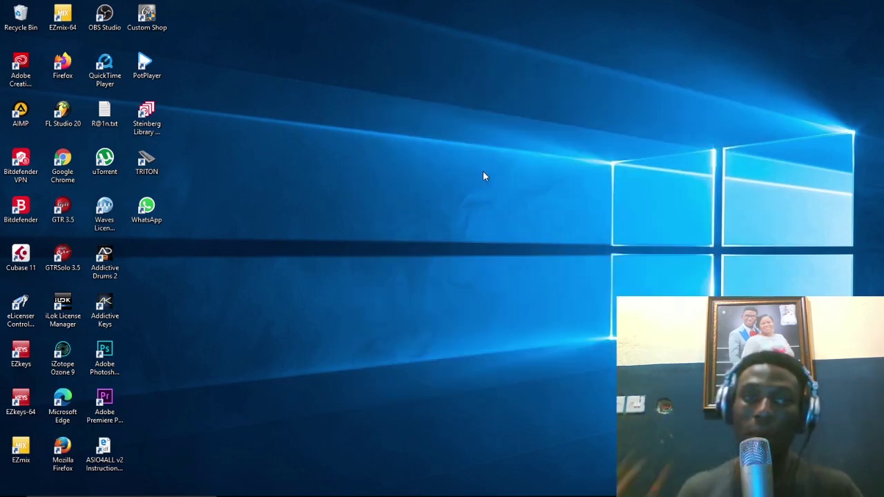